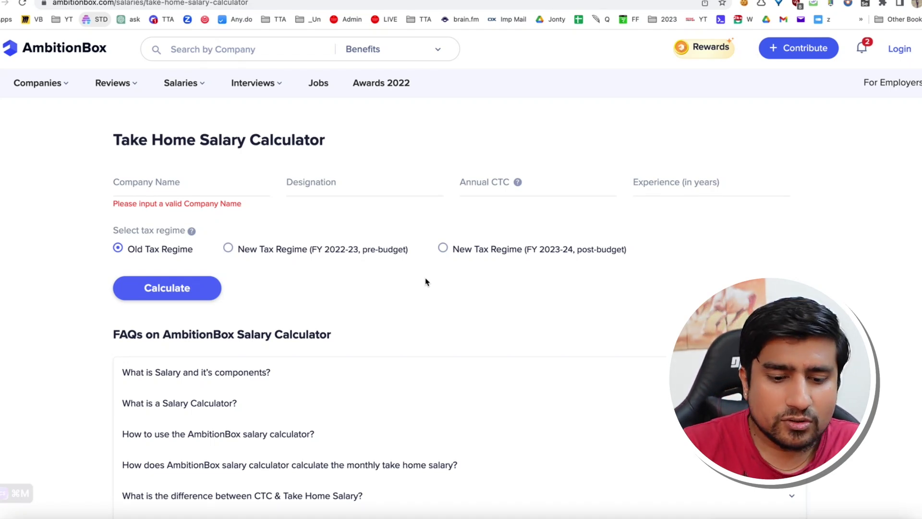
Enter Tekion as the company and Senior Automation Engineer as the designation.
left_click(220, 184)
type("Tekion")
left_click(206, 213)
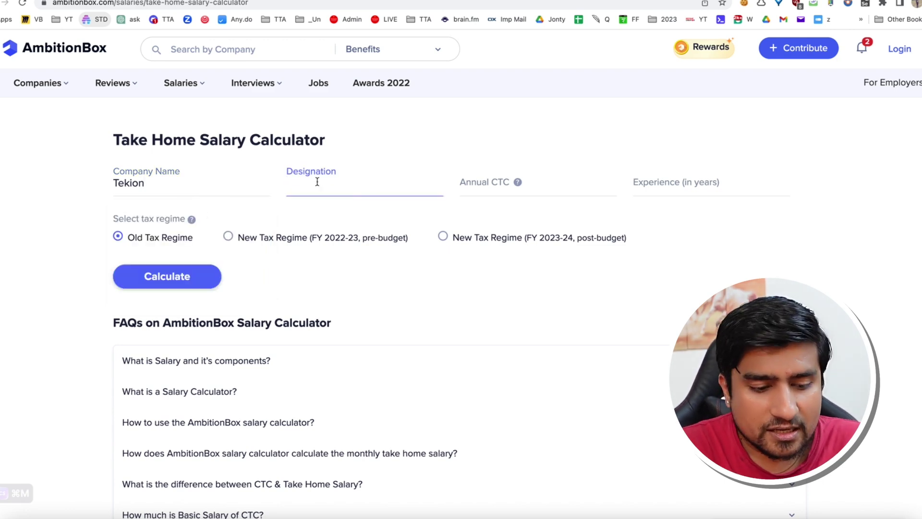
type("A")
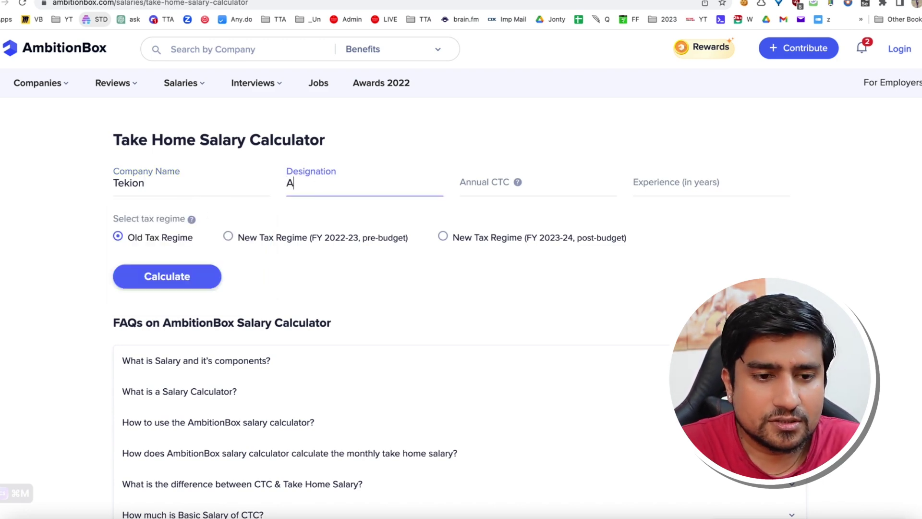
type("utomation Engineer")
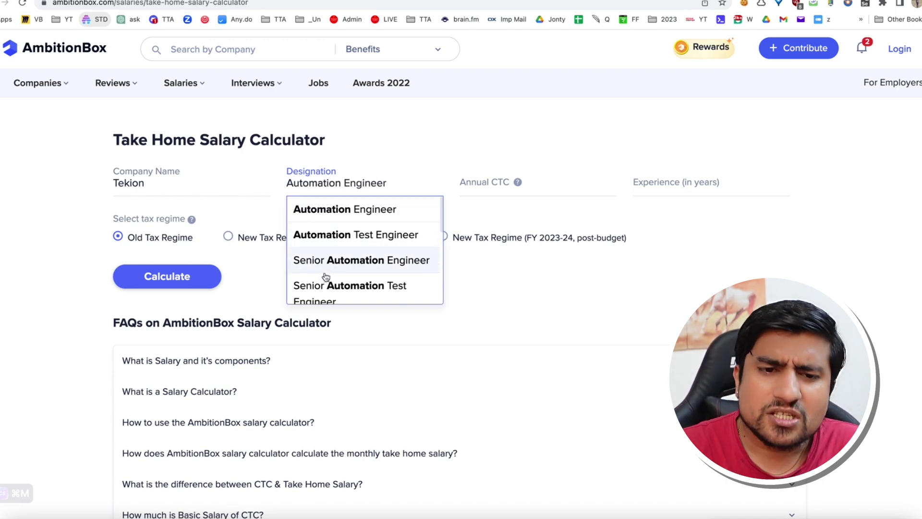
left_click(330, 262)
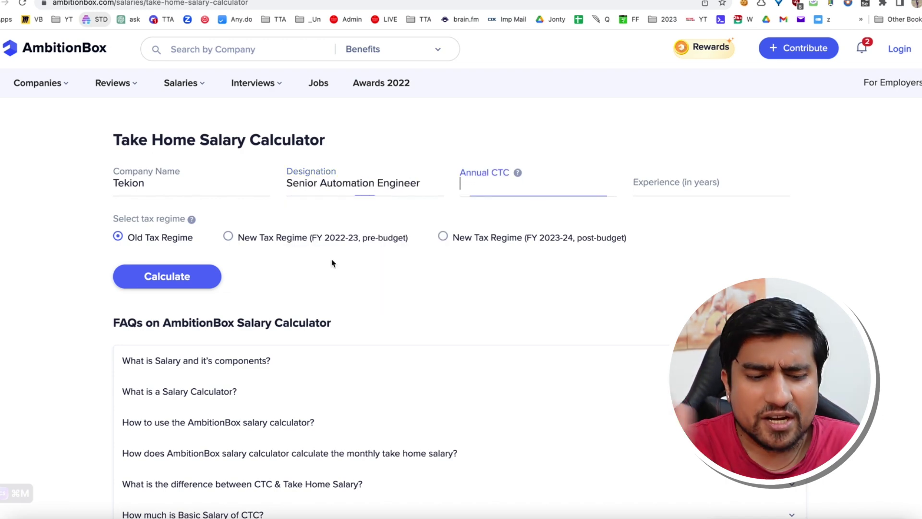
Enter an annual CTC of 24,00,000 and set experience to 5+ Years.
left_click(484, 185)
type("2")
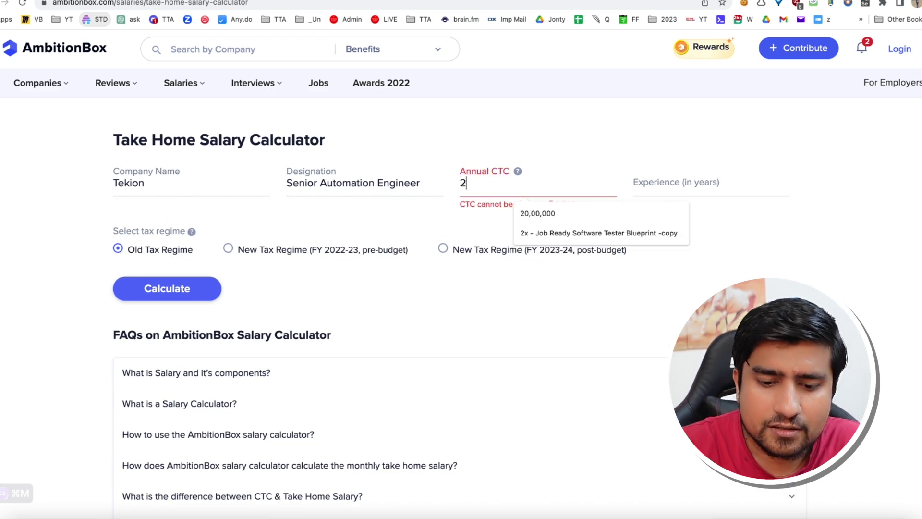
type("4,00")
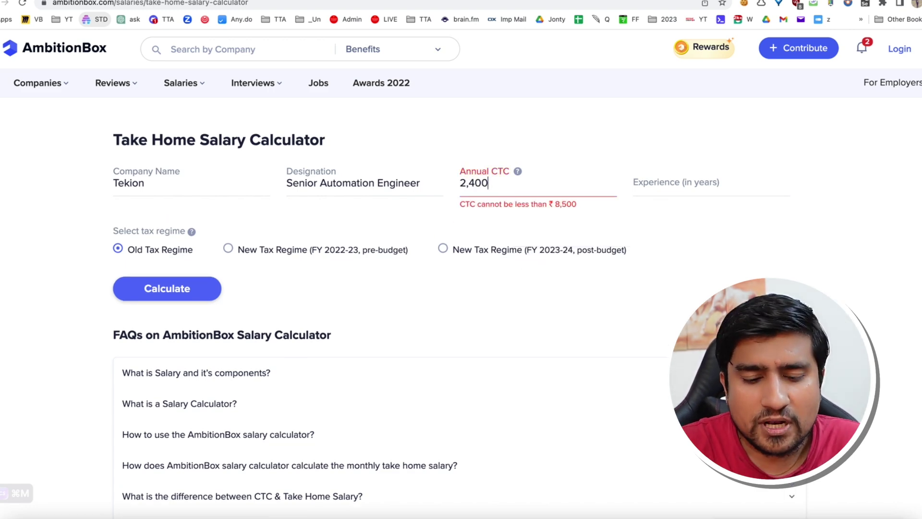
type(",000")
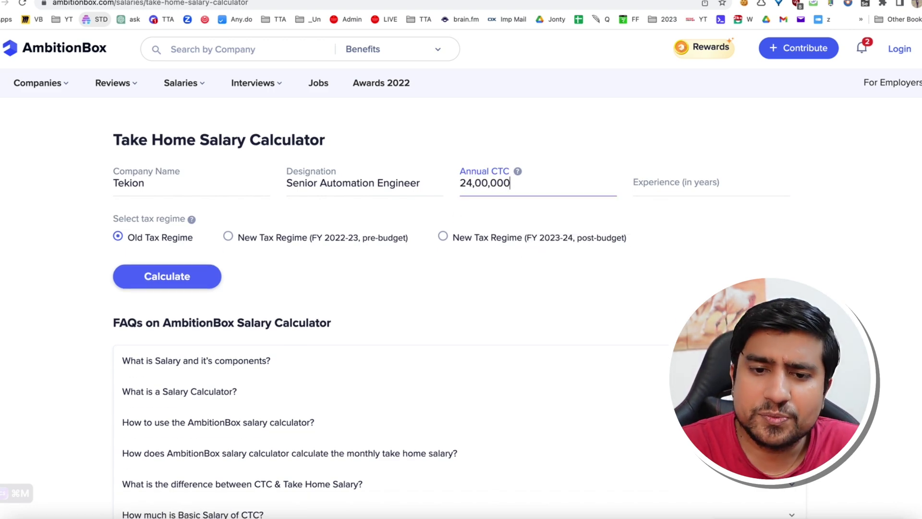
left_click(441, 210)
left_click(641, 190)
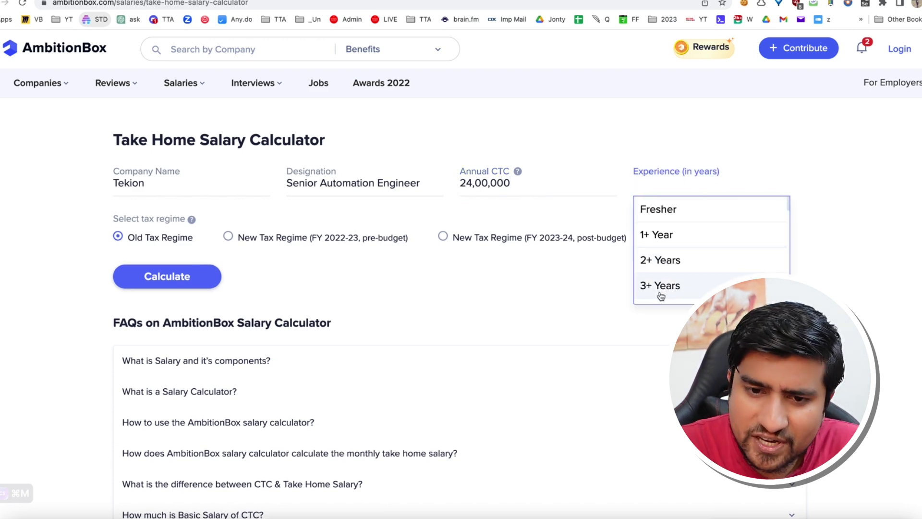
scroll(661, 291, "down", 3)
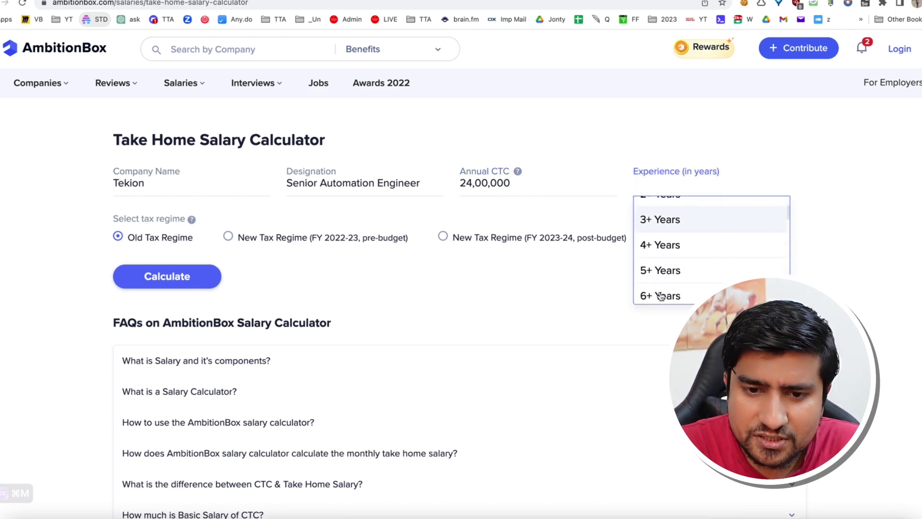
left_click(651, 269)
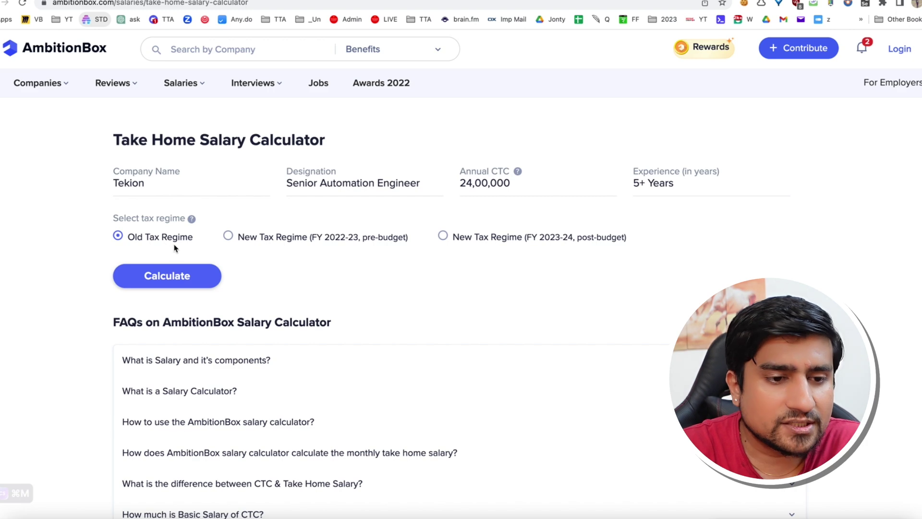
Calculate the take-home salary and highlight the monthly figure ₹1,53,079 – ₹1,58,864.
left_click(168, 276)
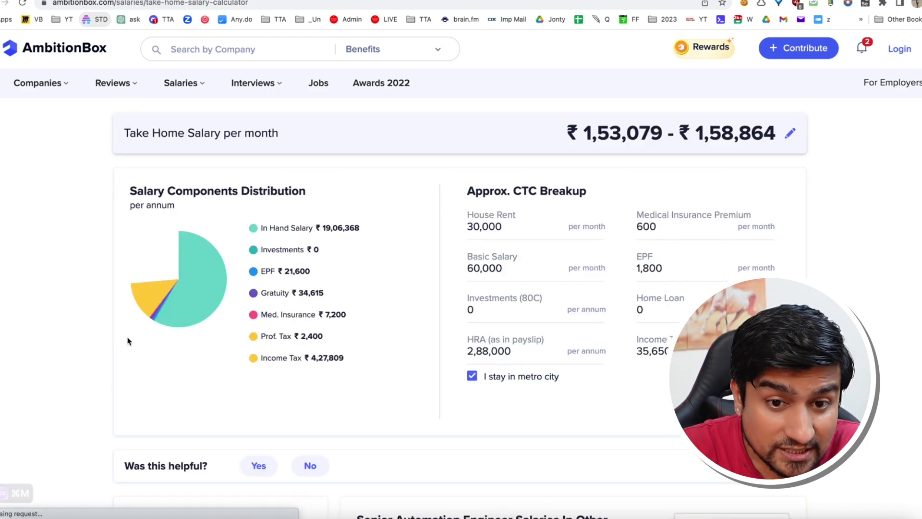
left_click_drag(584, 130, 662, 135)
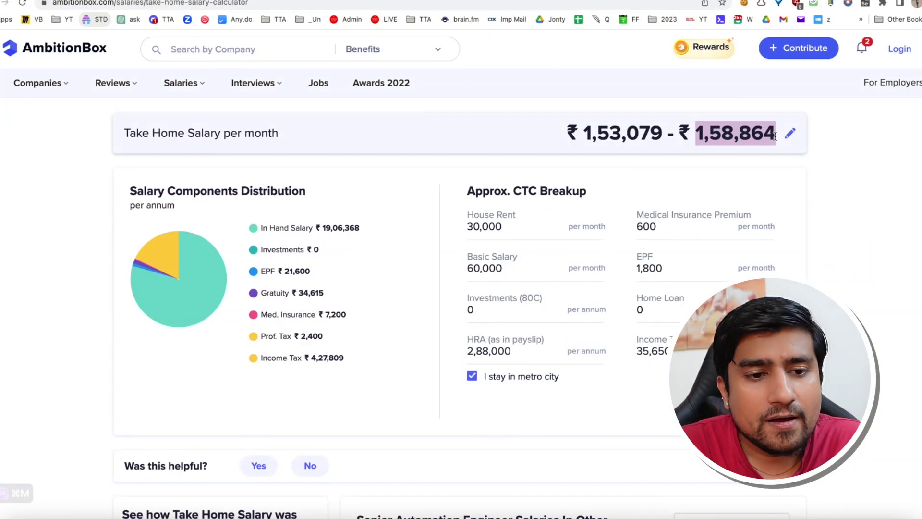
left_click(424, 206)
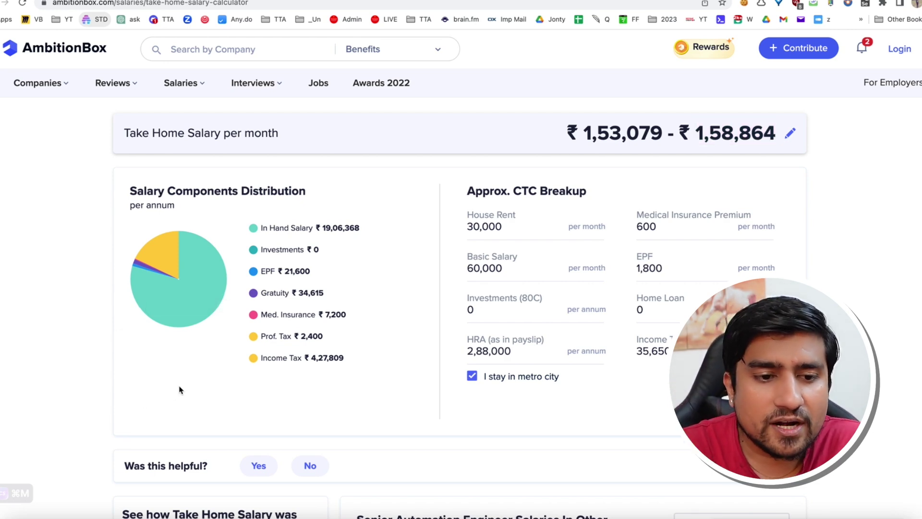
Scroll to the calculation breakdown and highlight the CTC row of ₹24,00,000.
scroll(180, 389, "down", 1)
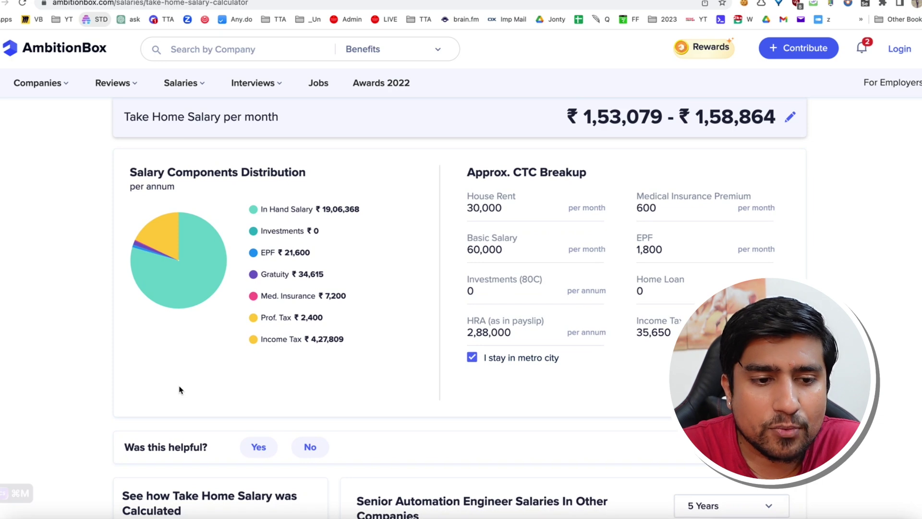
scroll(179, 389, "down", 5)
scroll(179, 384, "up", 1)
scroll(180, 384, "down", 3)
left_click_drag(124, 181, 320, 183)
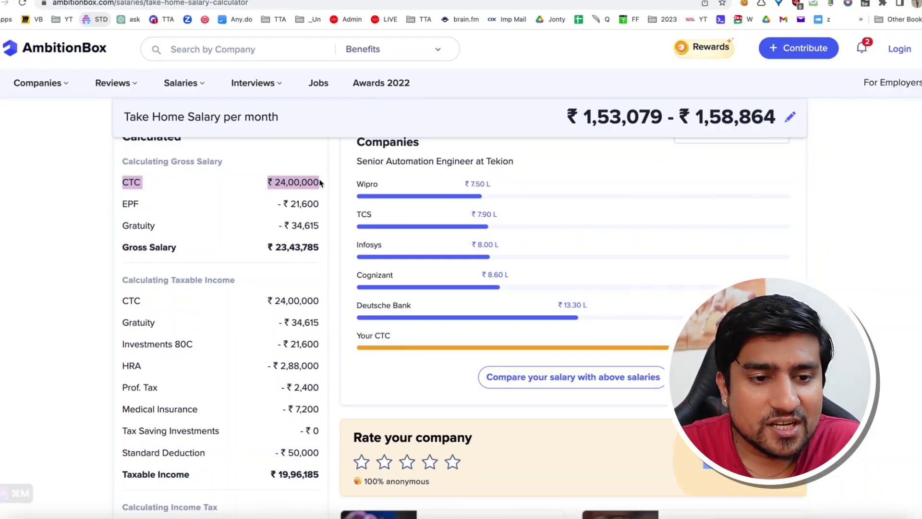
Highlight the EPF, Investments 80C and HRA deductions in the breakdown.
left_click(260, 205)
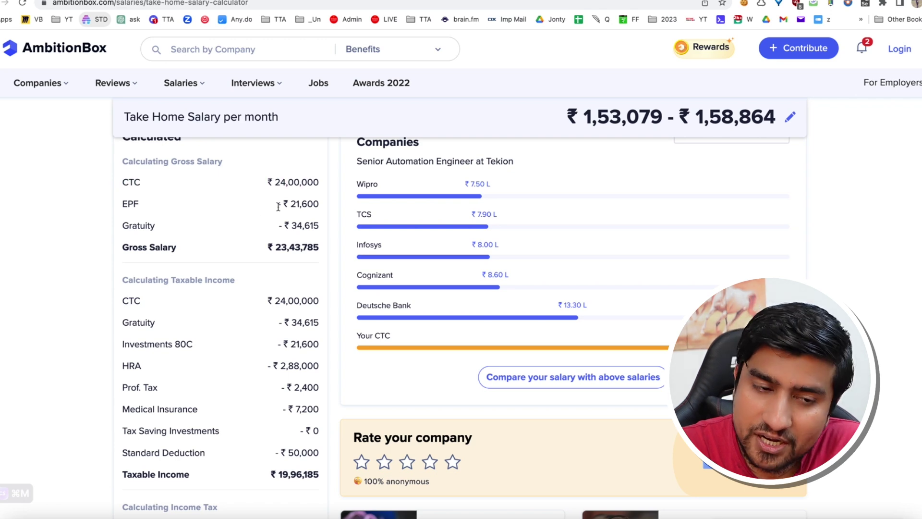
left_click_drag(124, 199, 163, 207)
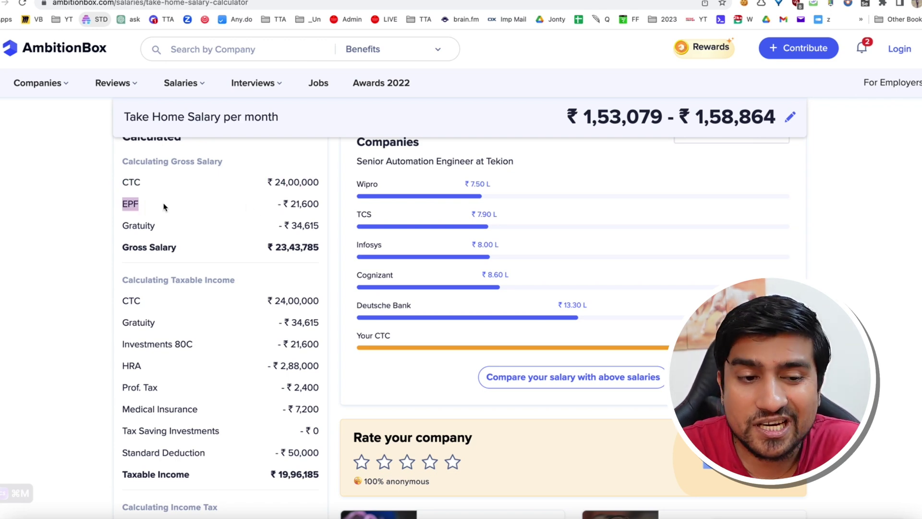
left_click_drag(140, 226, 155, 226)
scroll(160, 230, "down", 2)
scroll(159, 227, "down", 3)
left_click_drag(123, 224, 201, 225)
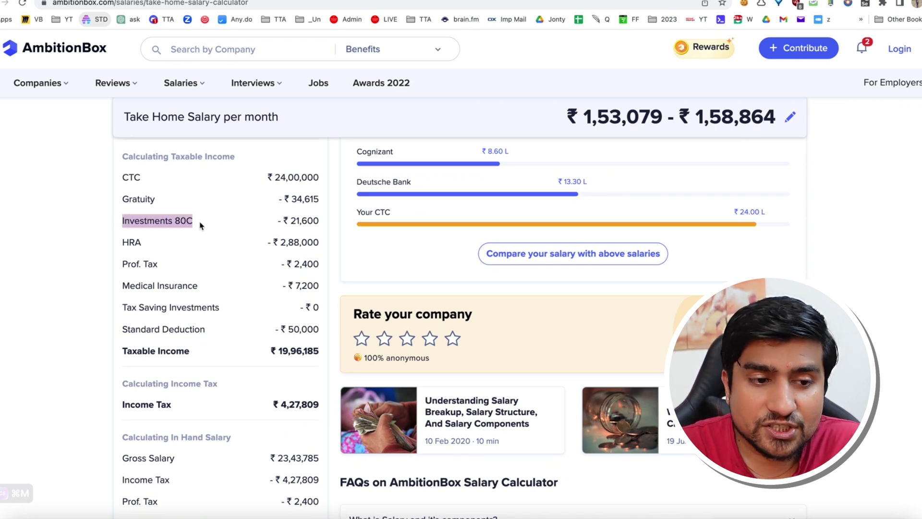
left_click_drag(141, 243, 122, 246)
left_click(175, 268)
Highlight taxable income 19,96,185, standard deduction, medical insurance and ₹2,400 professional tax.
scroll(176, 269, "down", 1)
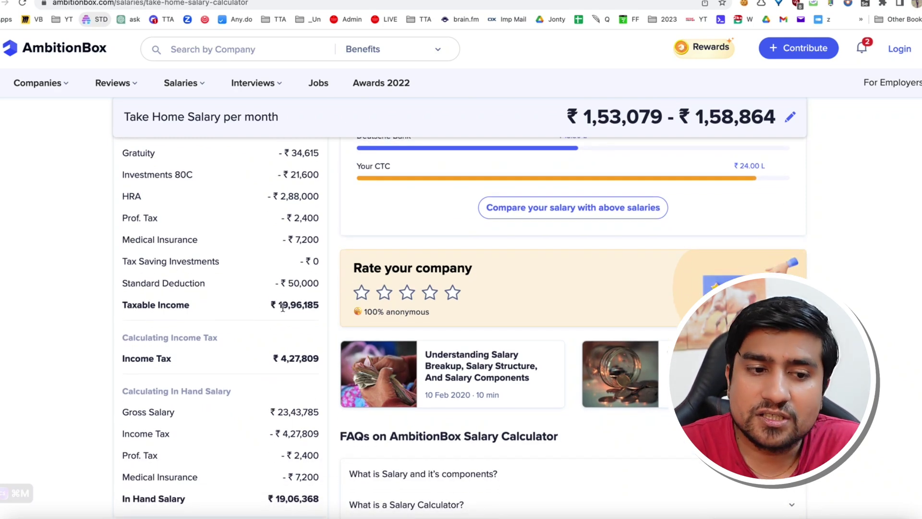
left_click_drag(281, 305, 330, 305)
left_click_drag(205, 283, 122, 283)
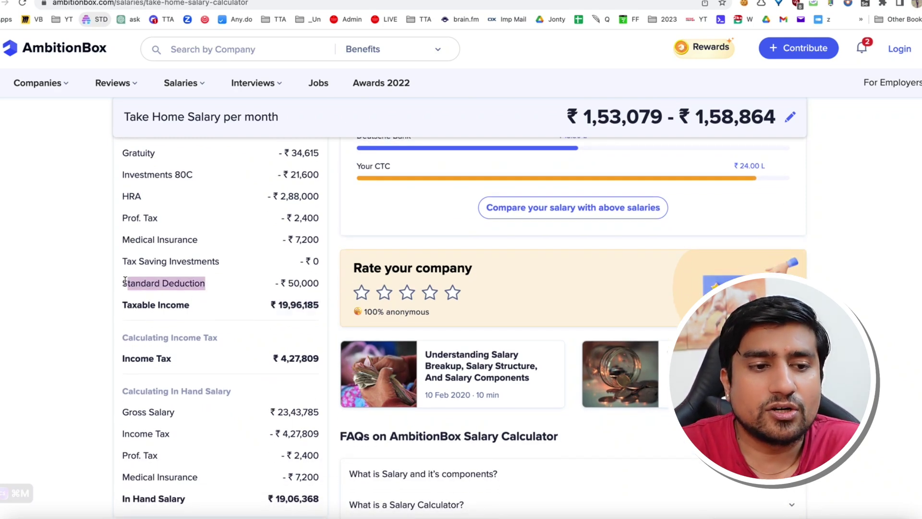
left_click_drag(207, 244, 119, 245)
left_click_drag(168, 224, 324, 224)
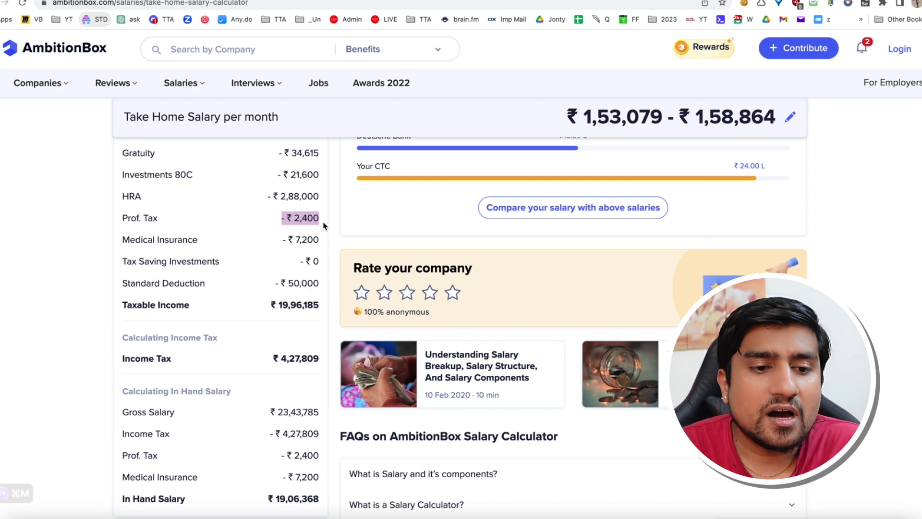
Point out the taxable income 19,96,185 and income tax 4,27,809 figures.
scroll(290, 278, "down", 2)
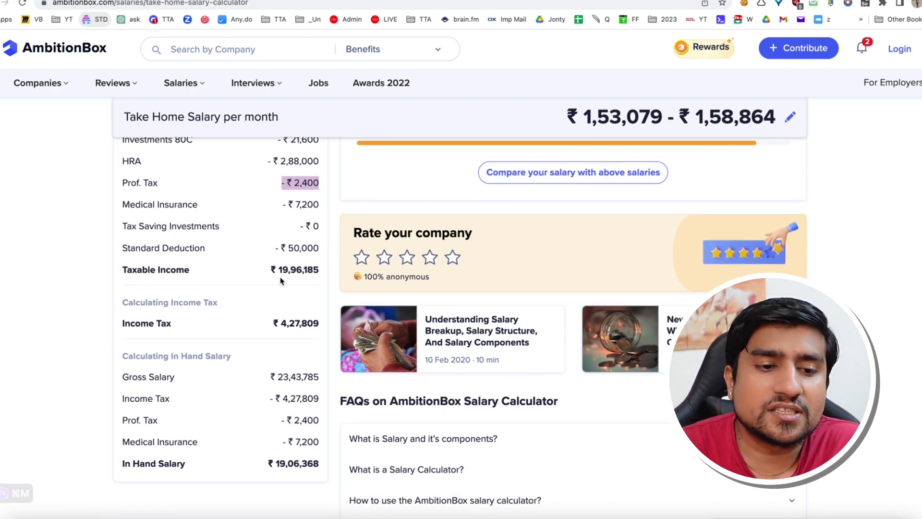
left_click_drag(281, 271, 325, 273)
left_click_drag(279, 328, 321, 328)
scroll(319, 274, "down", 3)
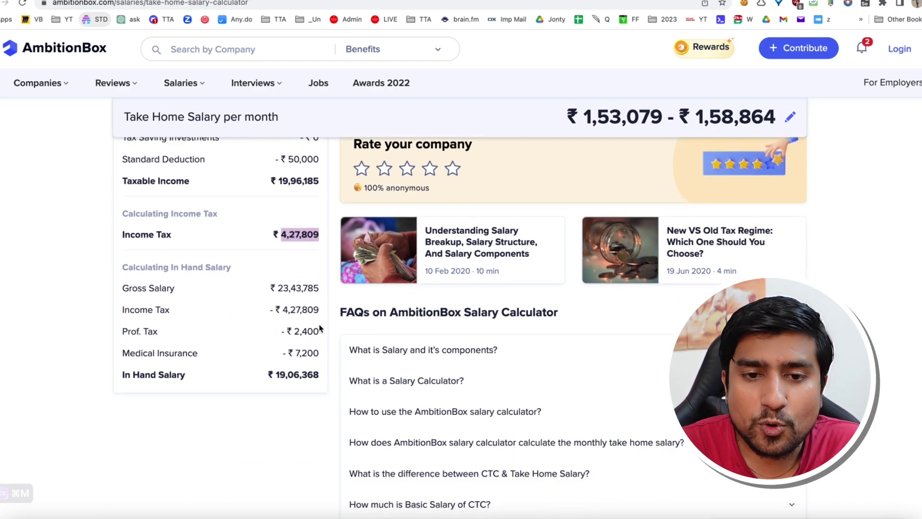
scroll(553, 236, "up", 15)
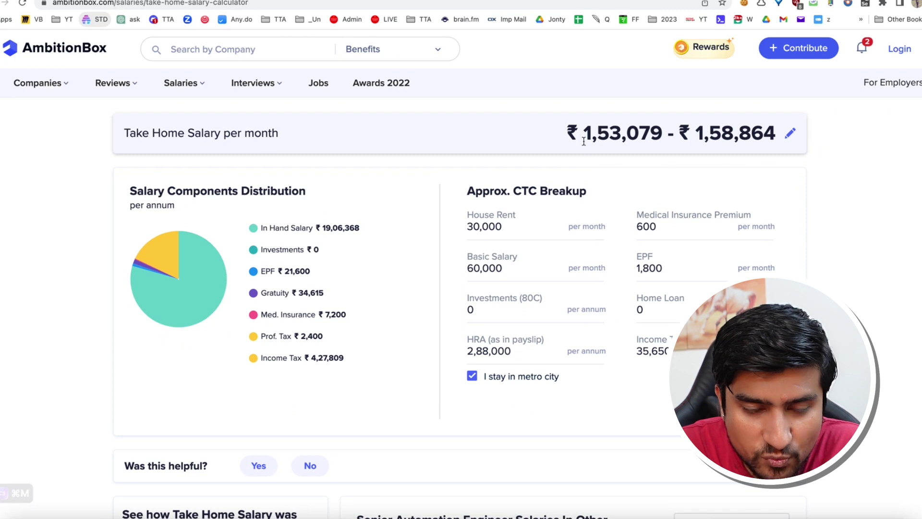
Return to the top and point out take-home 1,53,079 and the Basic Salary value.
left_click_drag(586, 132, 667, 129)
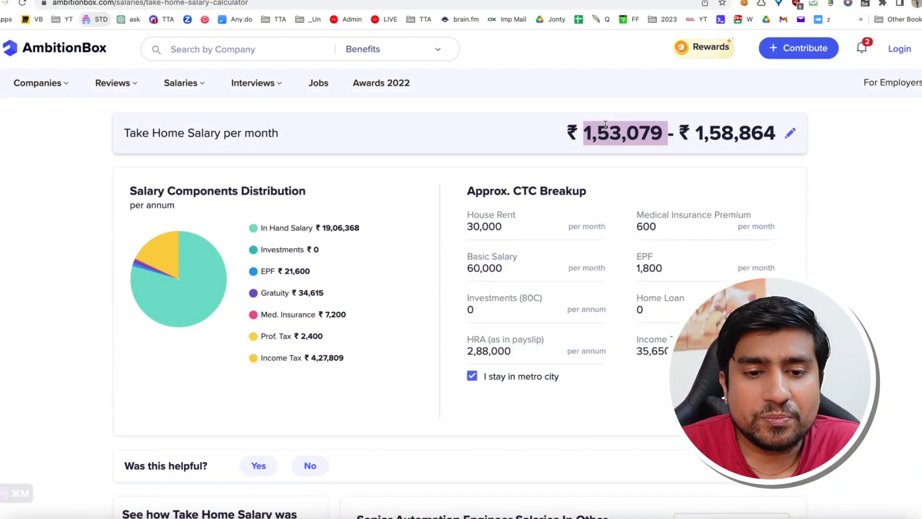
left_click_drag(511, 271, 486, 270)
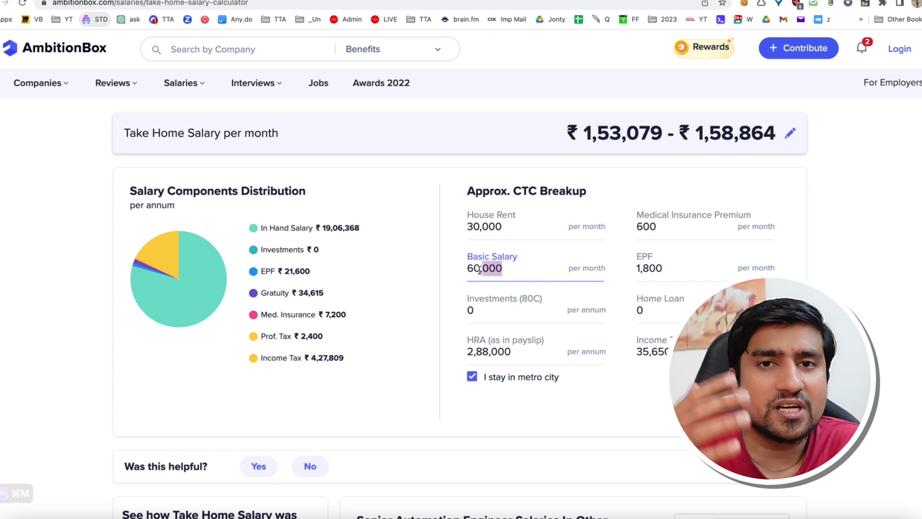
left_click(459, 169)
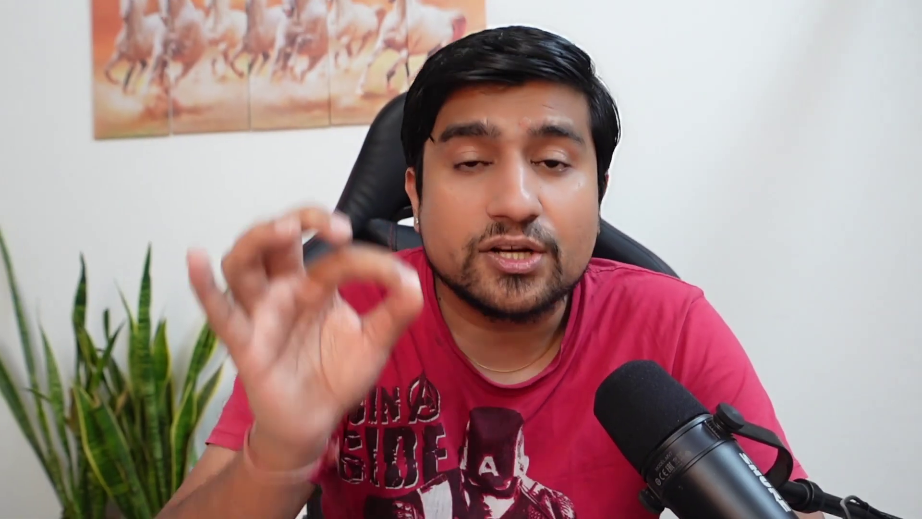
left_click_drag(509, 270, 457, 274)
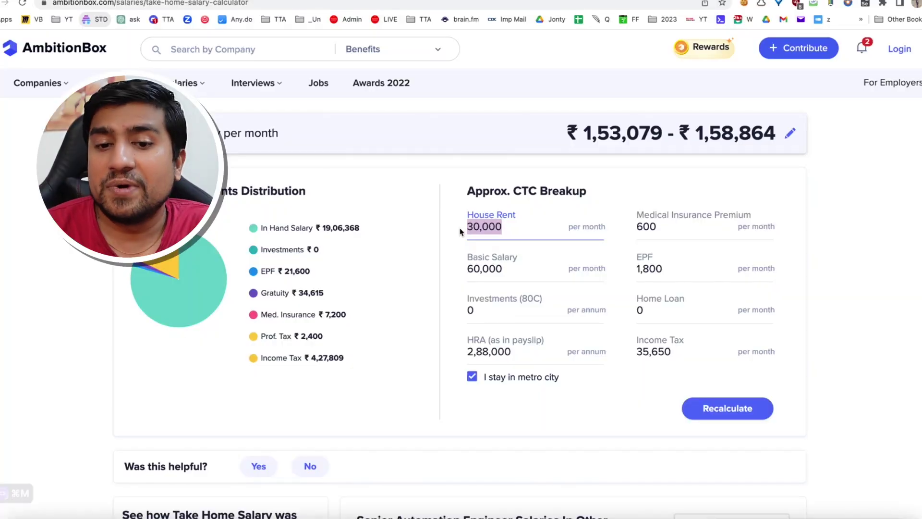
left_click(458, 233)
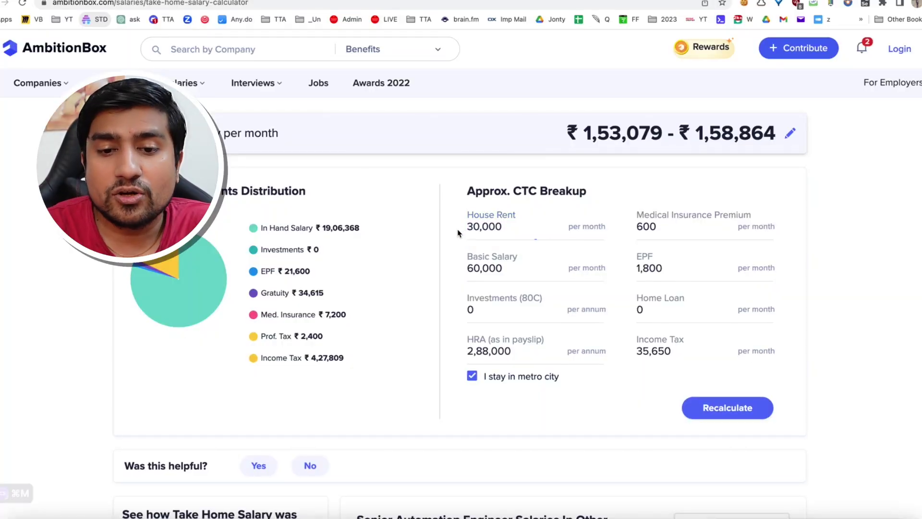
left_click(665, 230)
left_click(665, 272)
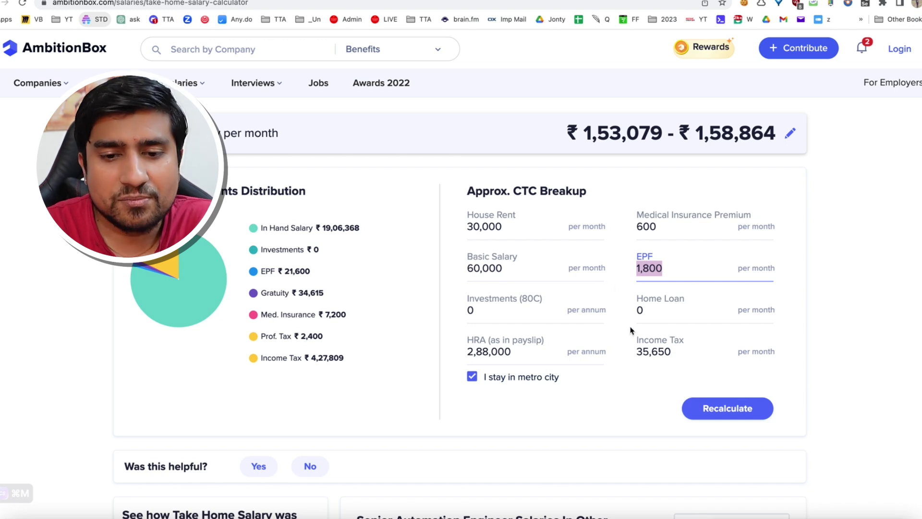
left_click(652, 311)
left_click_drag(675, 352, 636, 356)
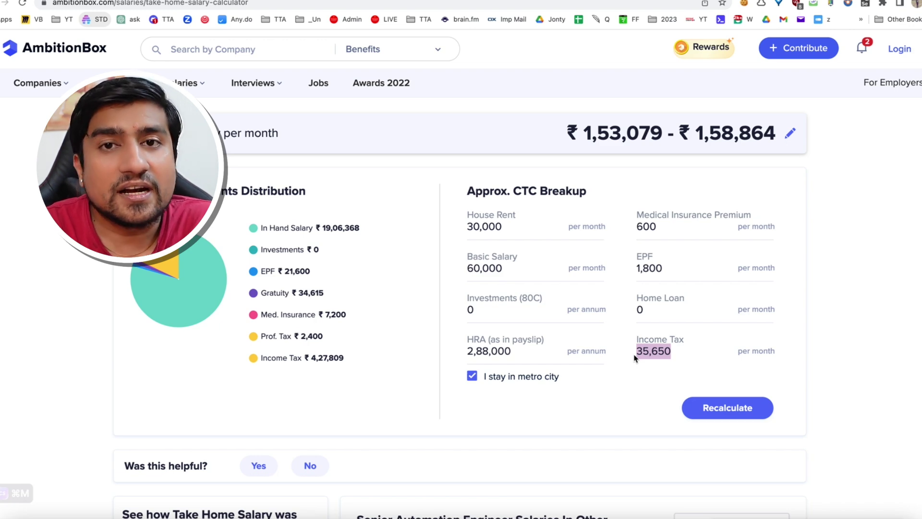
scroll(634, 358, "down", 1)
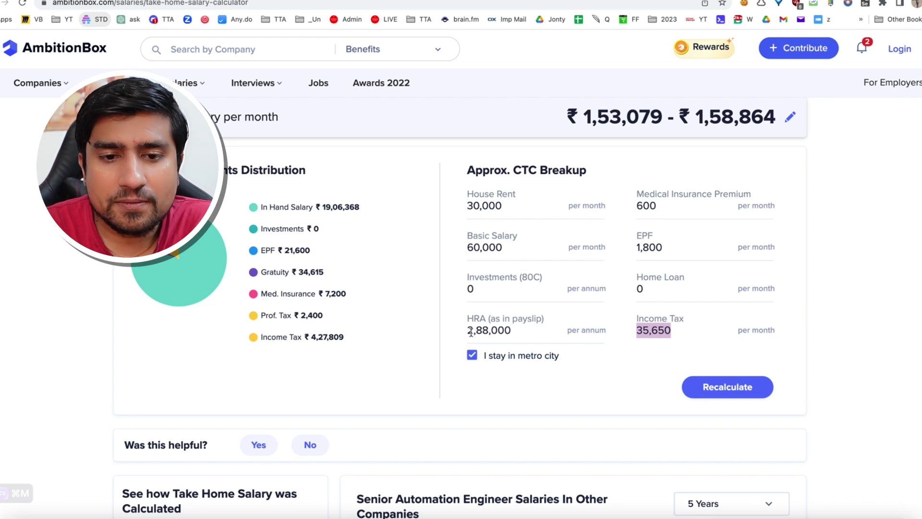
left_click(685, 387)
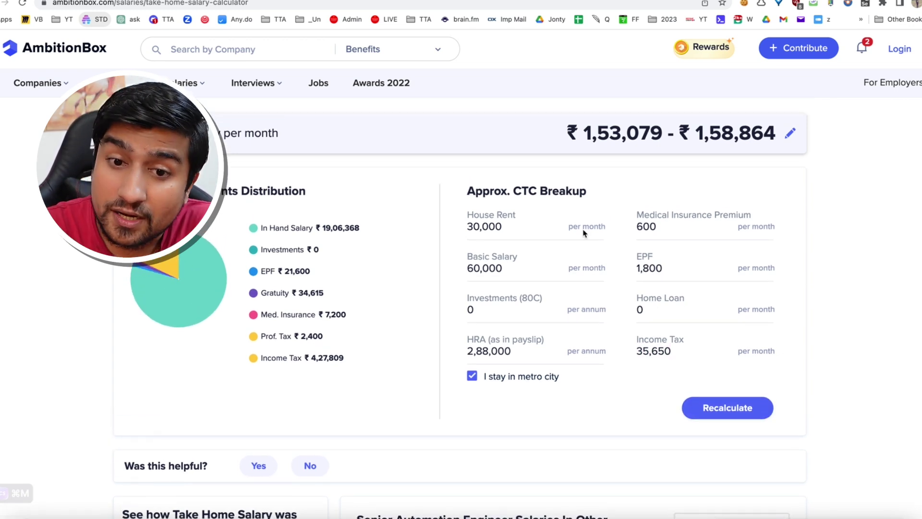
left_click_drag(586, 138, 659, 134)
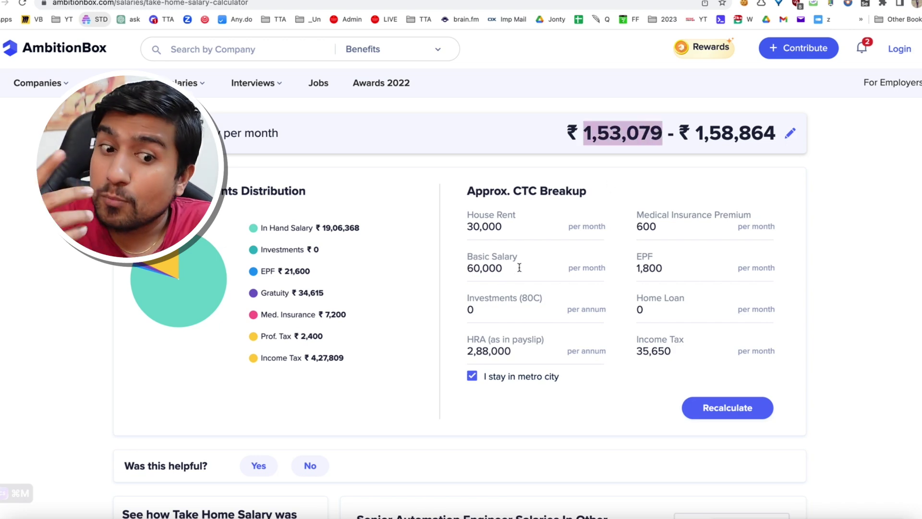
Set Investments (80C) to 150000 and recalculate, raising take-home to ₹1,56,979 – ₹1,62,764.
left_click(494, 310)
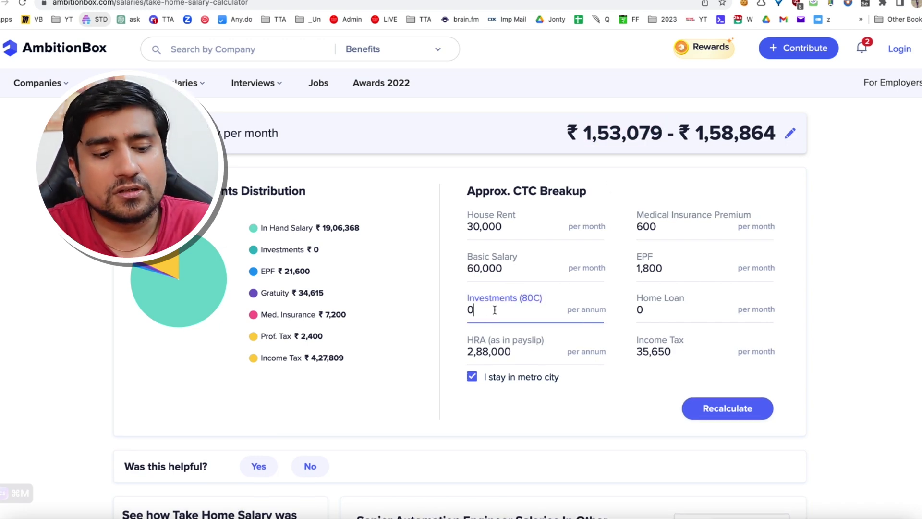
left_click_drag(481, 311, 455, 315)
type("150000")
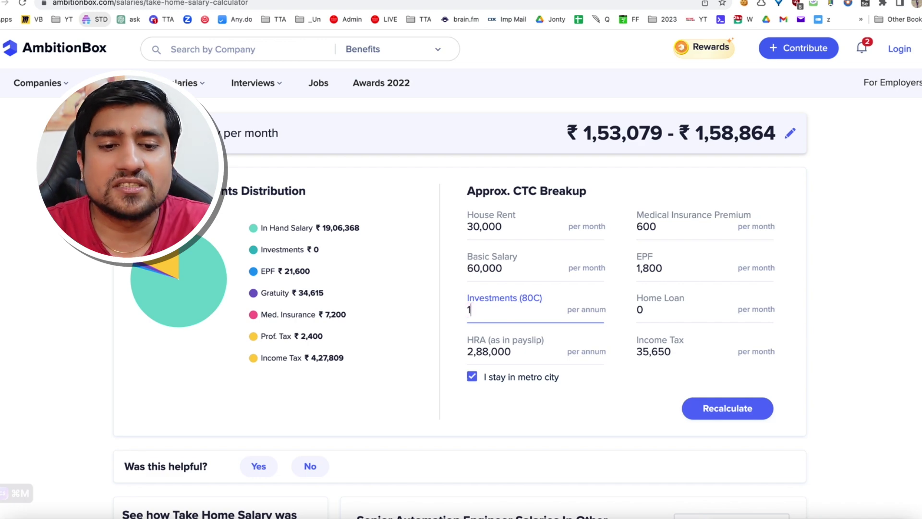
left_click(446, 315)
left_click_drag(508, 308, 460, 311)
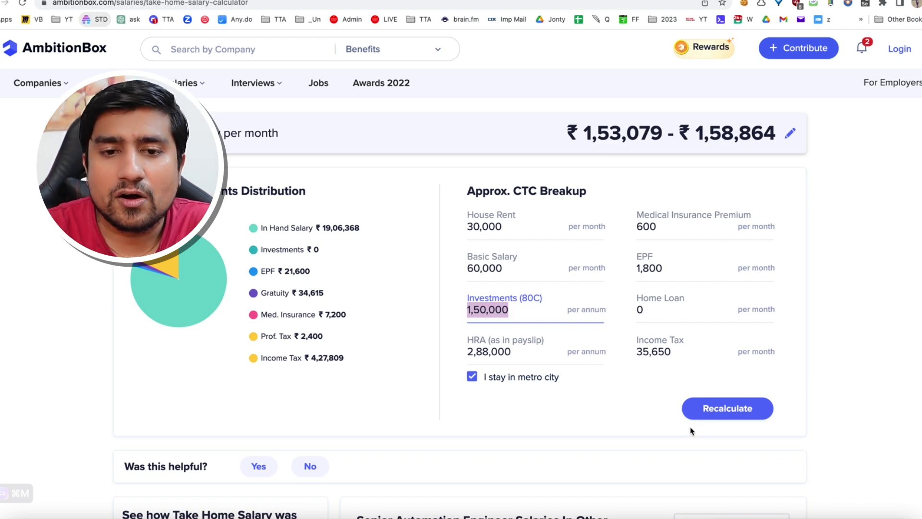
left_click(694, 412)
left_click_drag(588, 134, 667, 134)
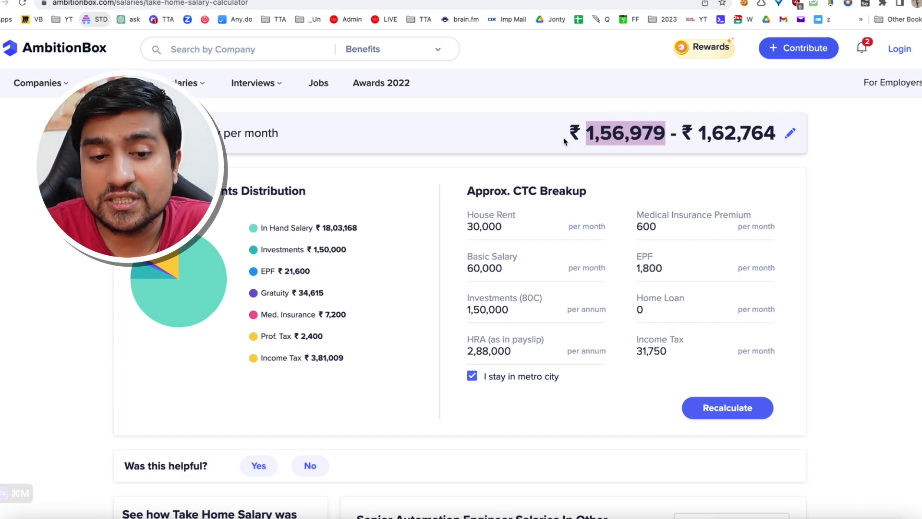
left_click_drag(520, 313, 468, 312)
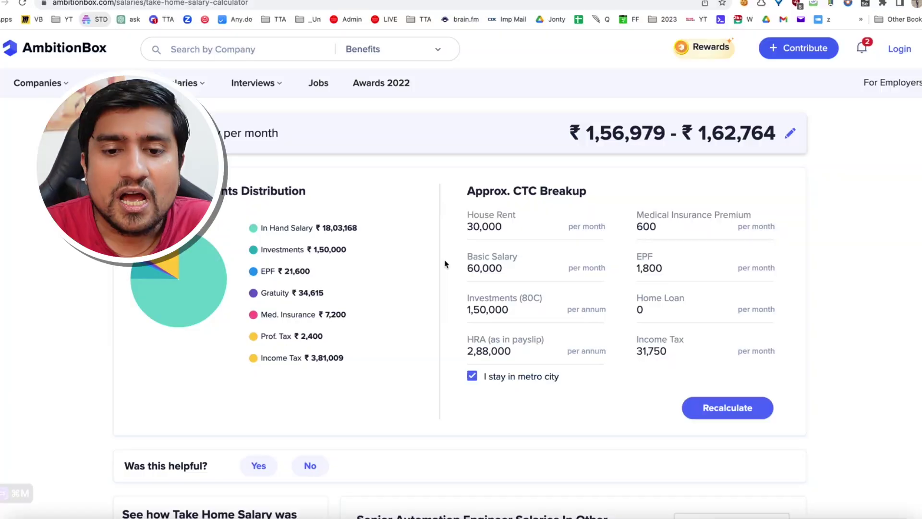
Enter a 20,000 home loan and recalculate, giving take-home ₹1,62,179 – ₹1,67,964.
left_click_drag(678, 308, 637, 319)
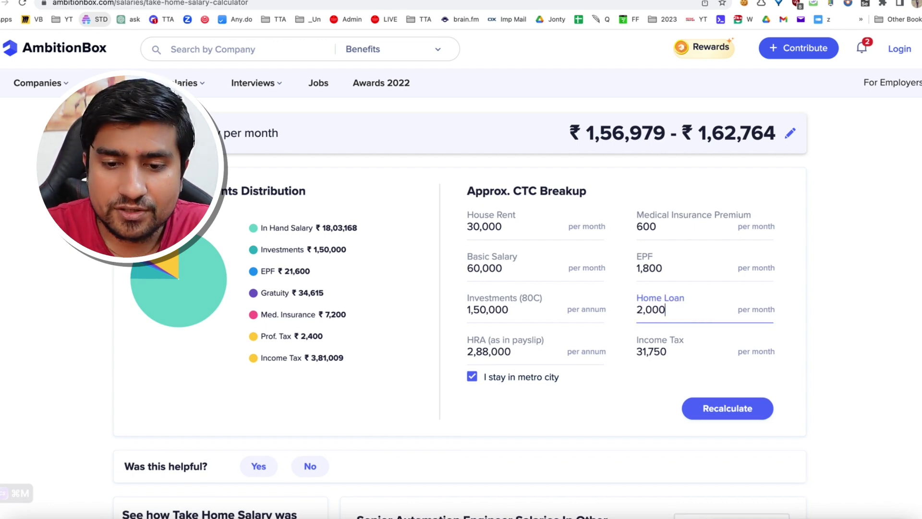
left_click(605, 396)
left_click(692, 406)
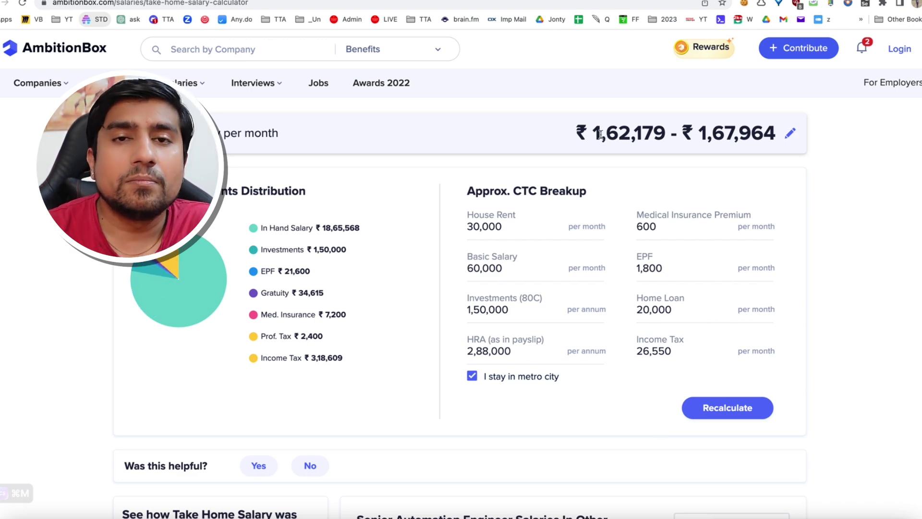
left_click_drag(601, 134, 662, 135)
left_click_drag(685, 310, 631, 313)
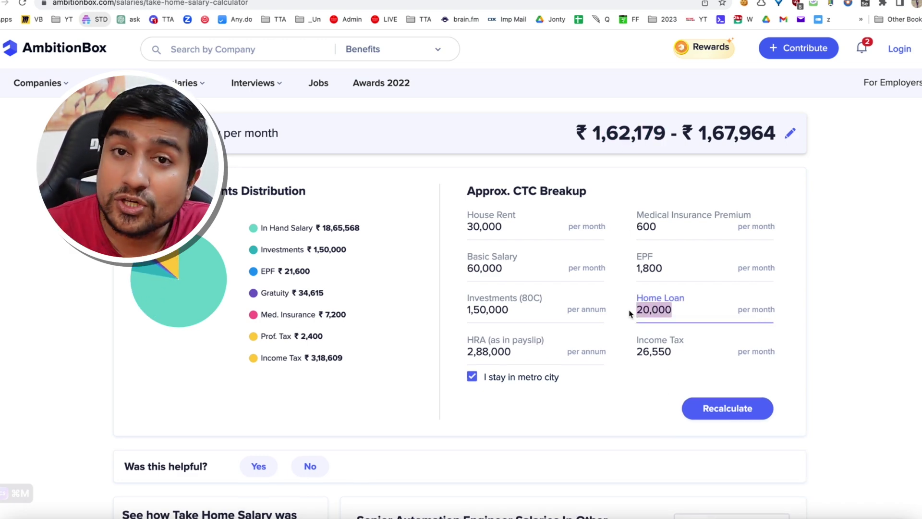